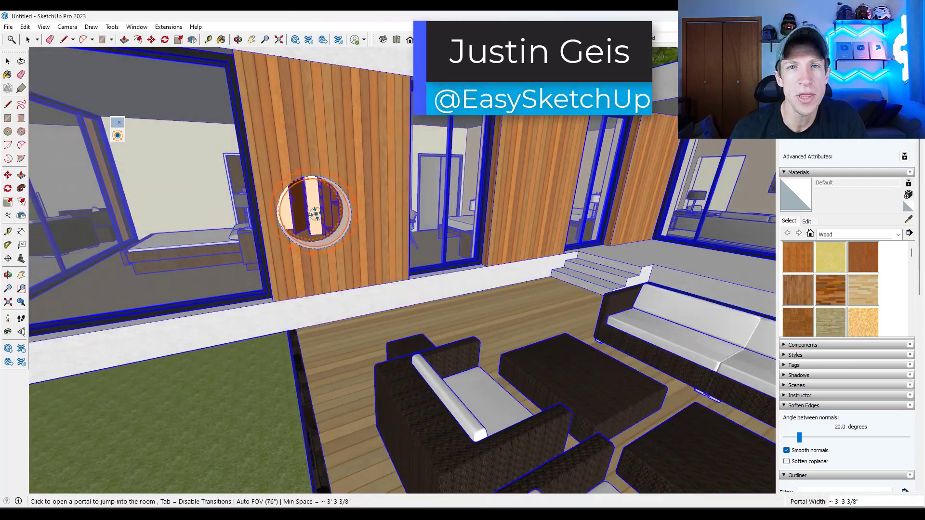
Teleport through the hallway, glass-door room and bathroom walls out into the forest.
click(314, 212)
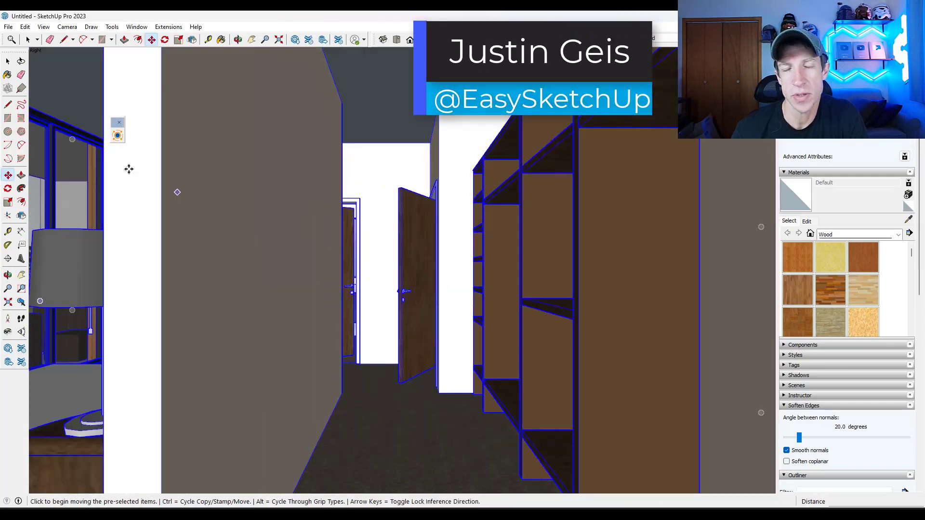
click(117, 136)
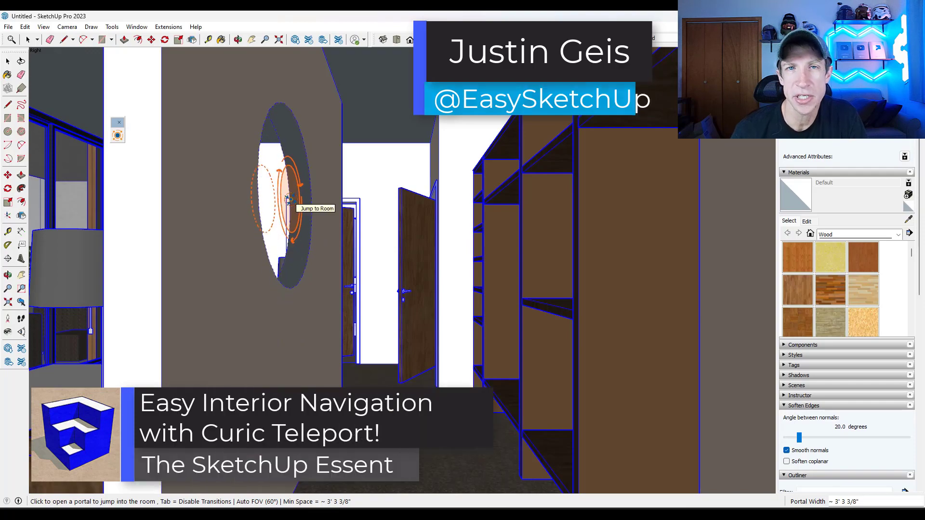
click(289, 199)
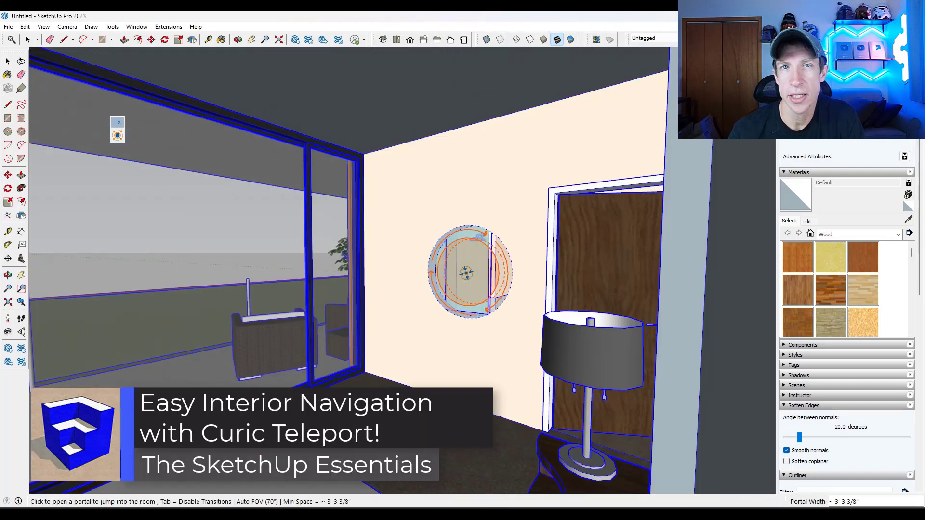
click(466, 273)
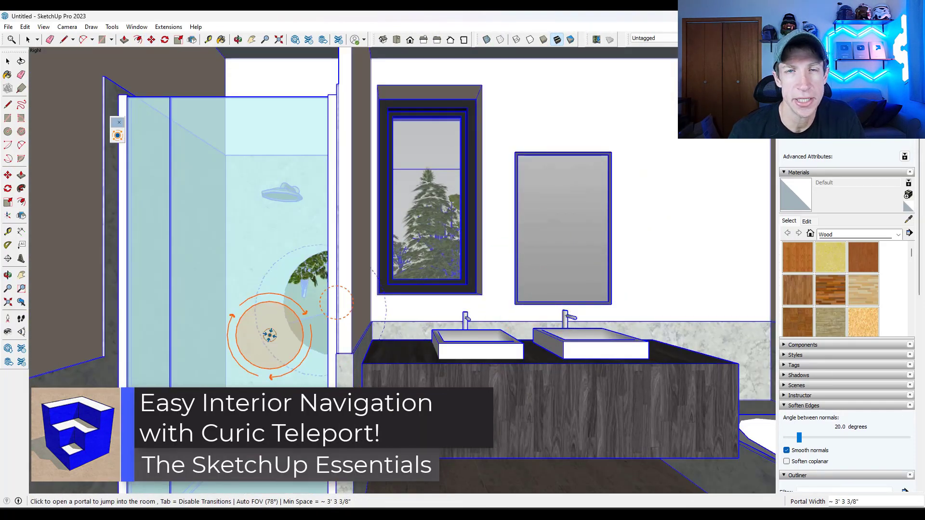
click(555, 222)
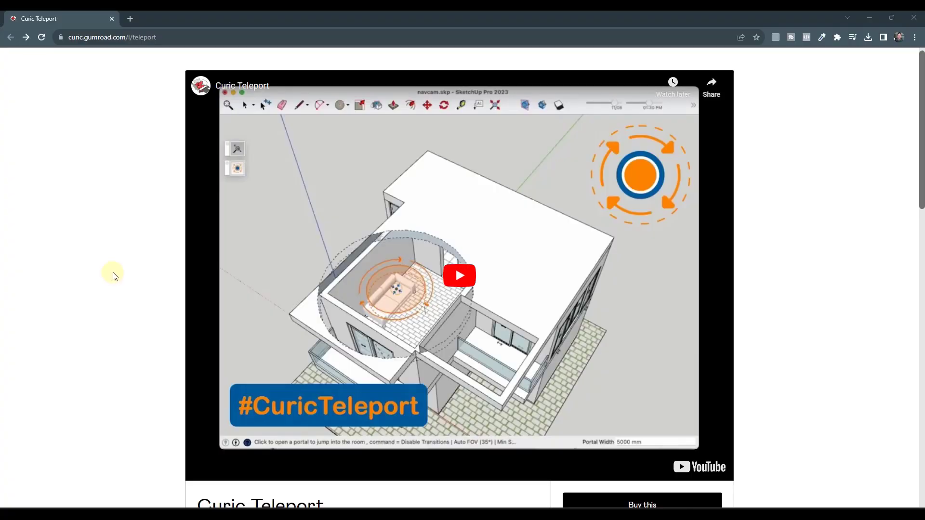
Scroll the $2.96 Curic Teleport page down to its 5.0 five-star ratings, then back up.
scroll(116, 273, down, 6)
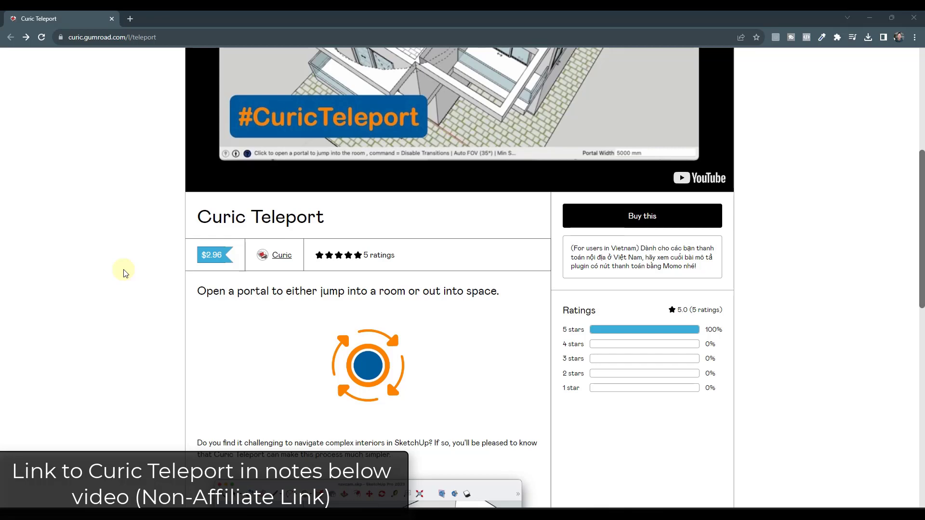
scroll(169, 272, down, 1)
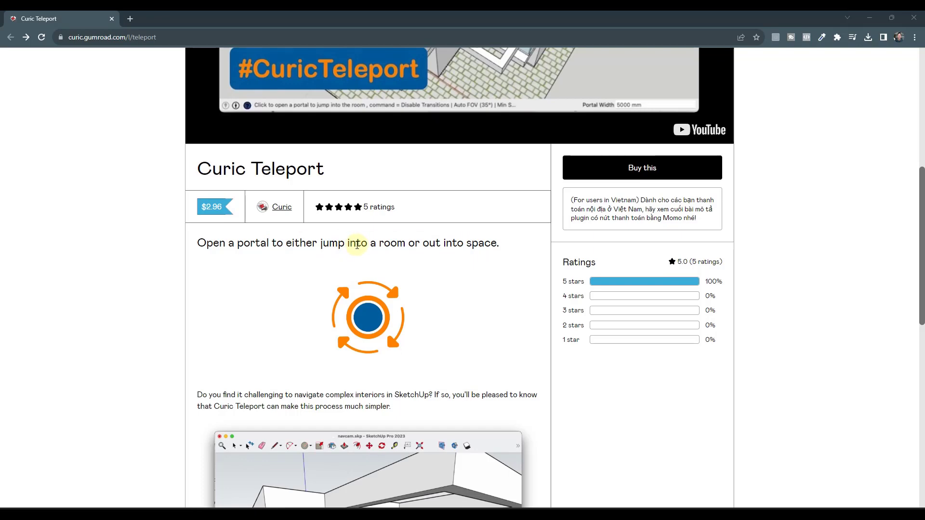
scroll(359, 245, down, 2)
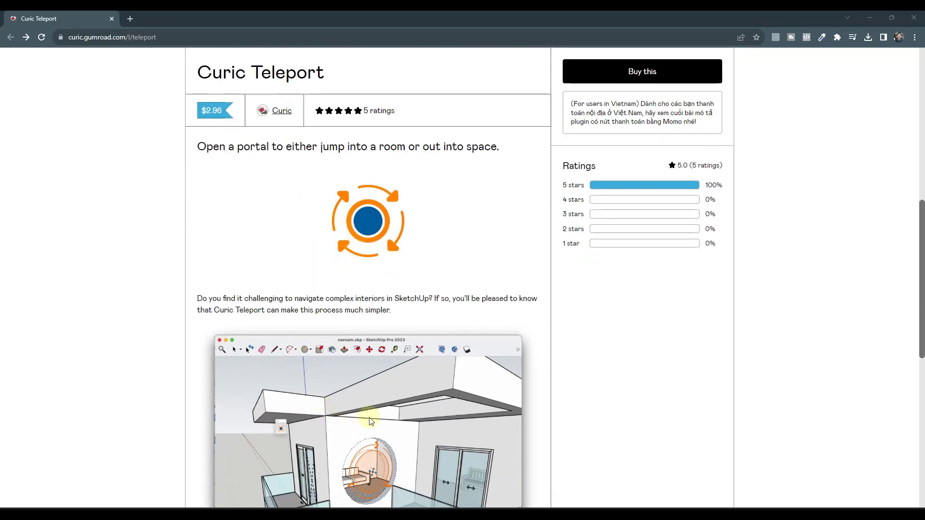
scroll(367, 280, down, 2)
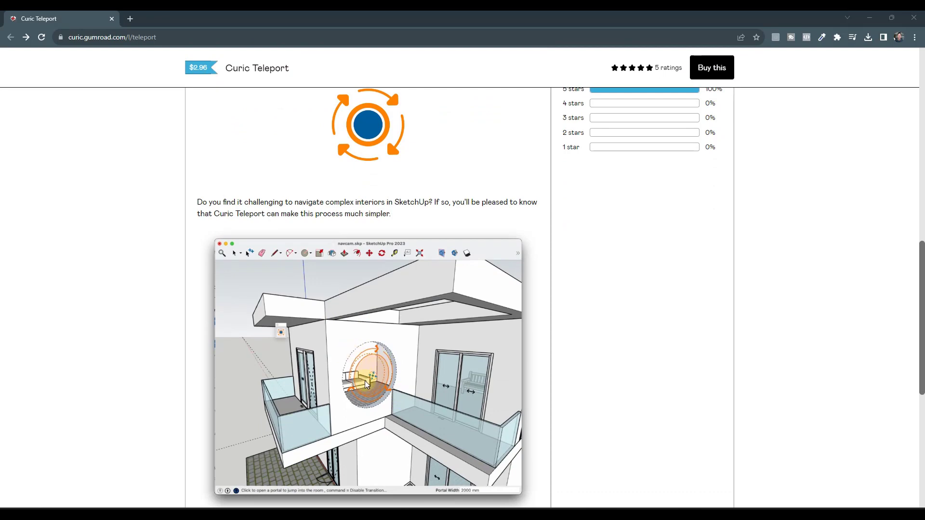
scroll(376, 362, up, 4)
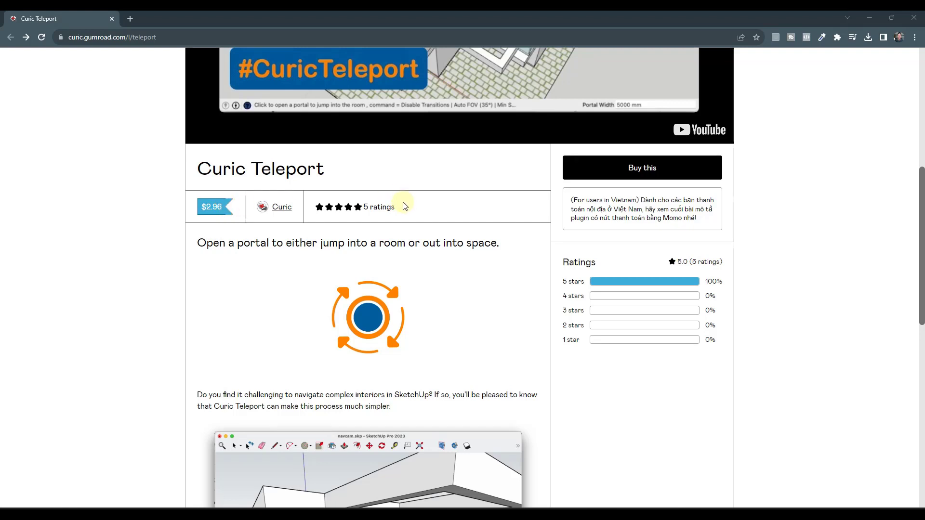
Minimize Chrome and orbit and zoom in on the villa's bedroom.
click(864, 21)
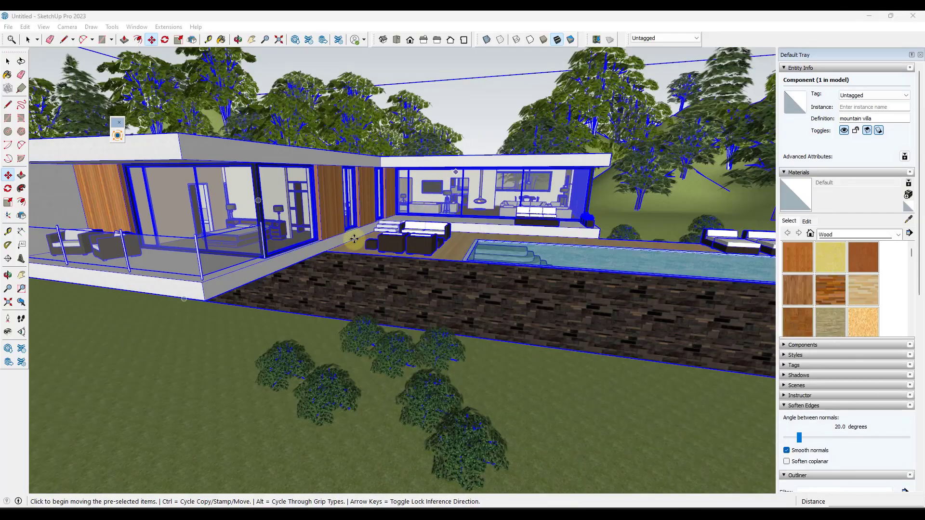
middle_drag(335, 228, 375, 242)
scroll(374, 242, up, 1)
scroll(249, 199, up, 4)
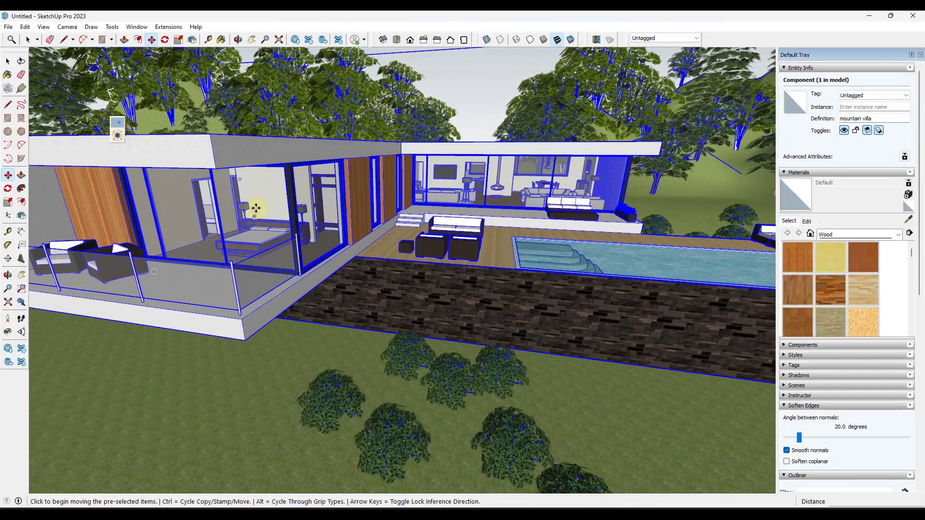
scroll(249, 199, up, 5)
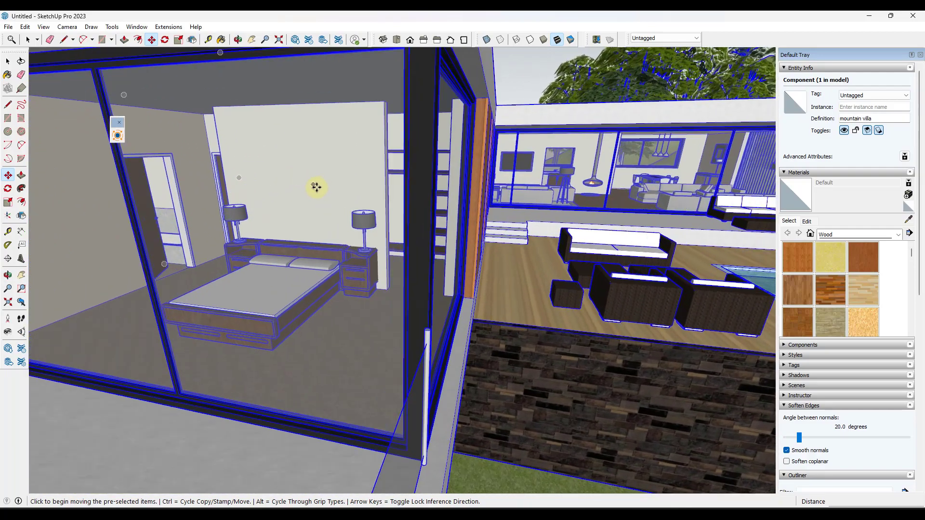
scroll(341, 190, up, 5)
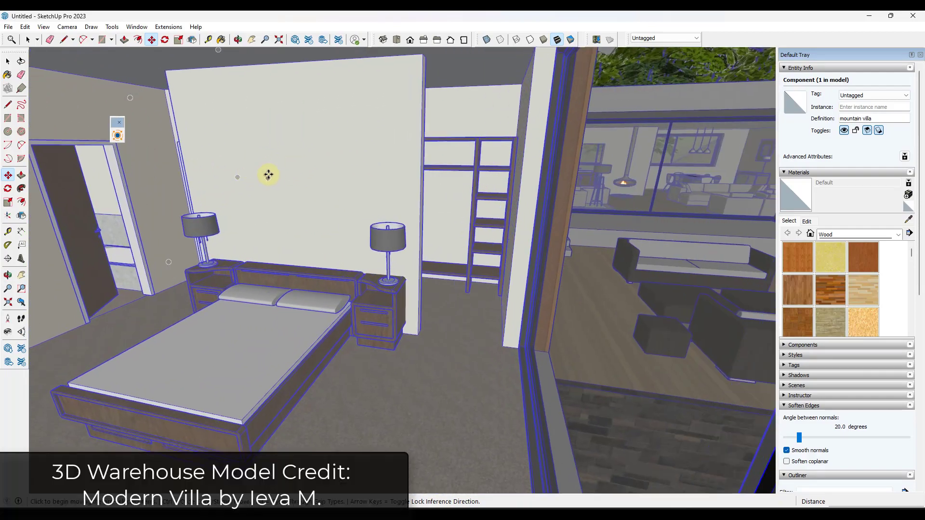
scroll(319, 171, up, 3)
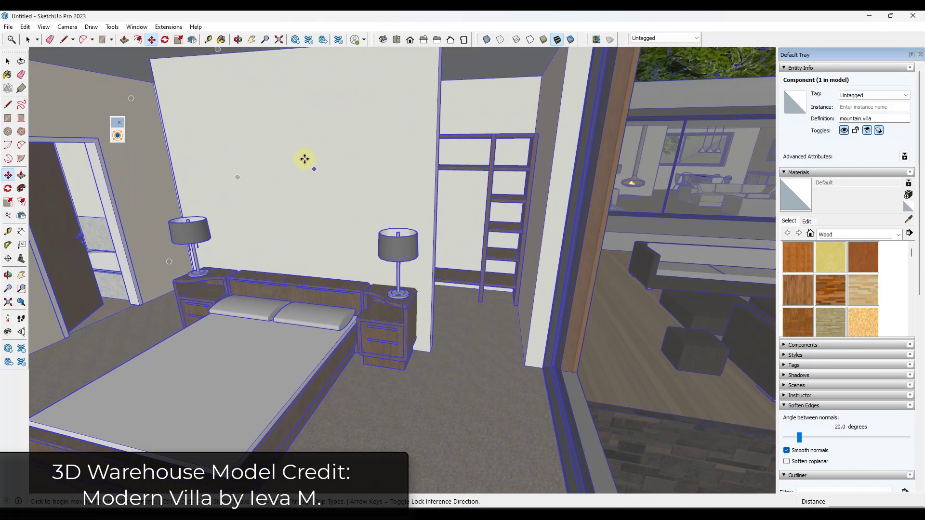
scroll(318, 174, up, 4)
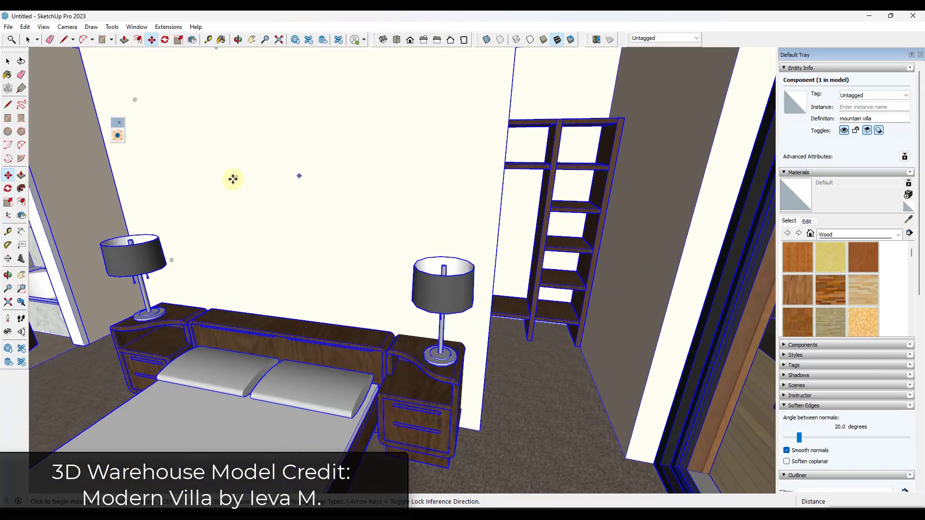
Zoom Extents to fit the villa, then zoom toward its exterior, terrace and pool.
click(9, 303)
scroll(392, 185, up, 6)
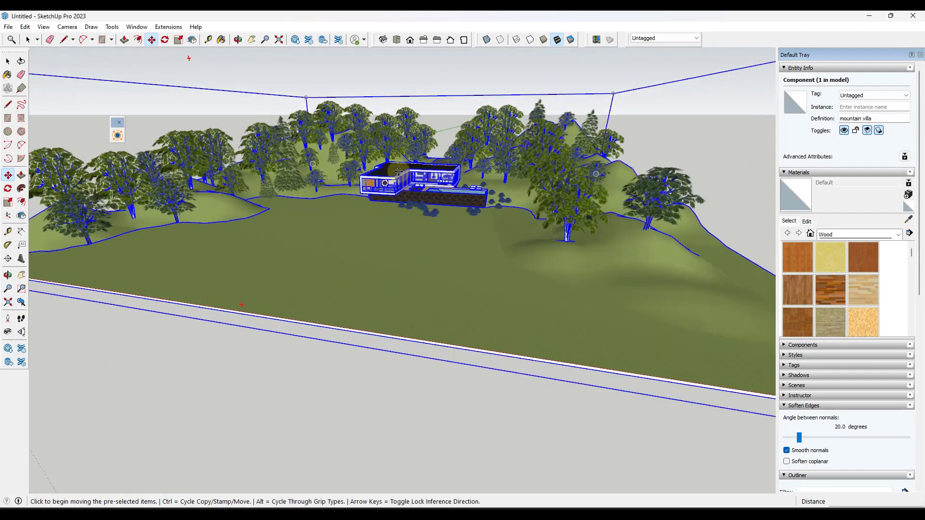
scroll(386, 193, up, 8)
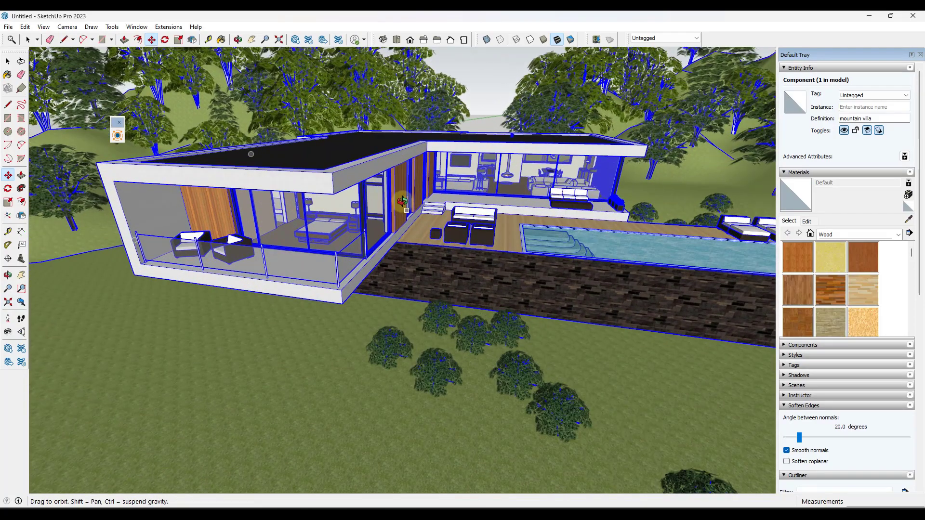
Activate the Curic Teleport Go to Room tool and move the view closer to the villa.
middle_drag(403, 201, 400, 185)
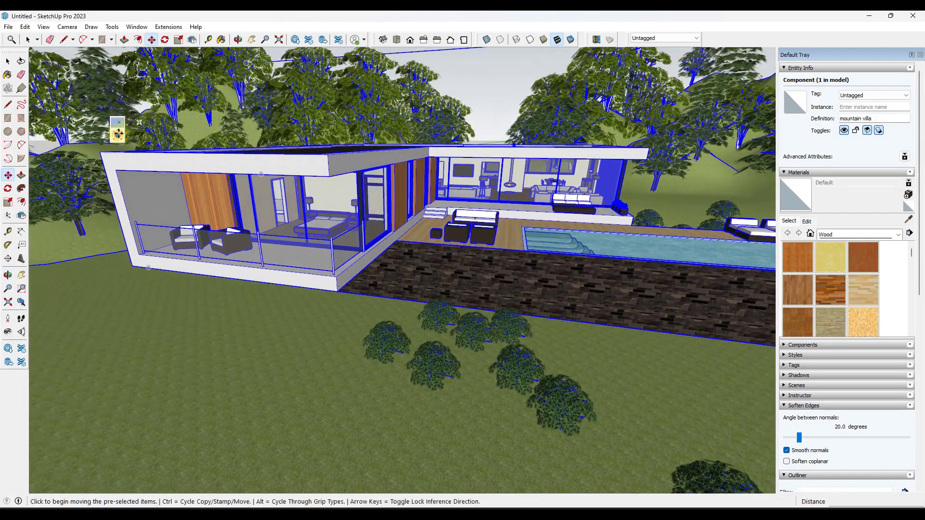
click(118, 138)
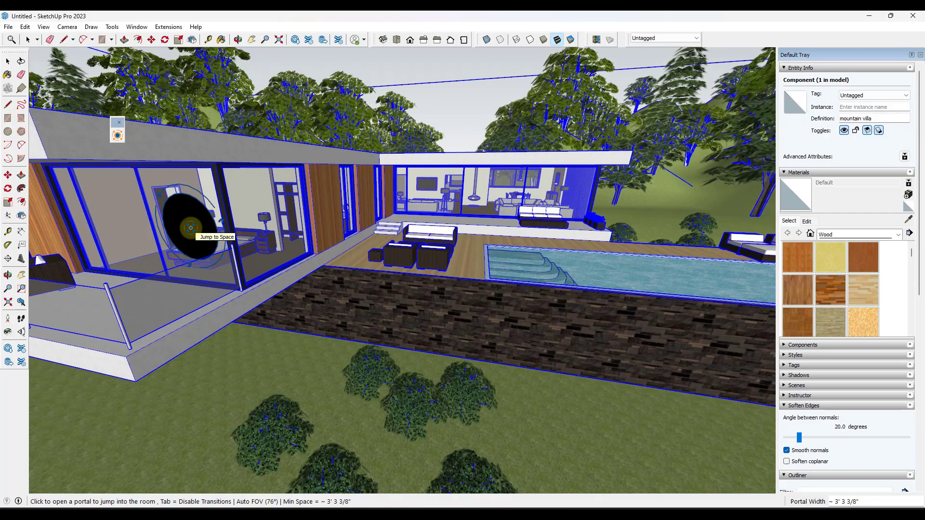
middle_drag(190, 219, 302, 202)
scroll(176, 212, up, 3)
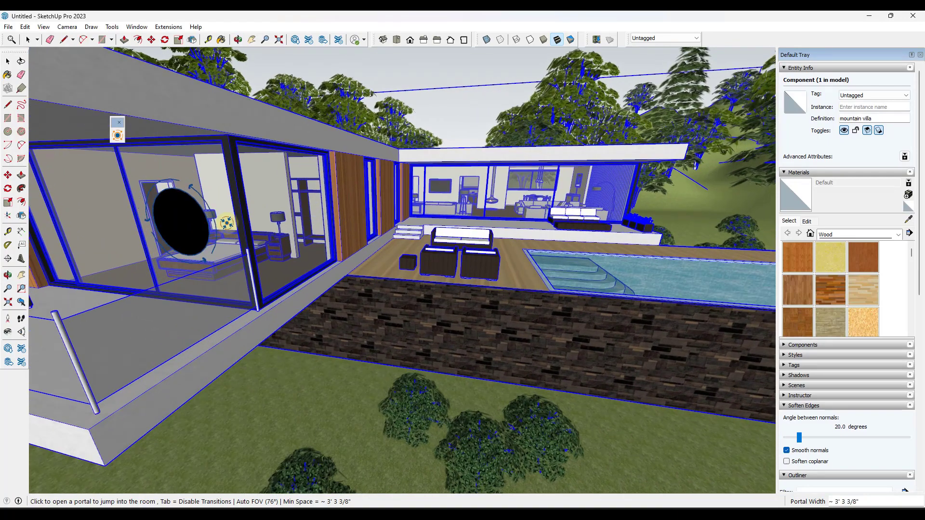
middle_drag(367, 208, 350, 204)
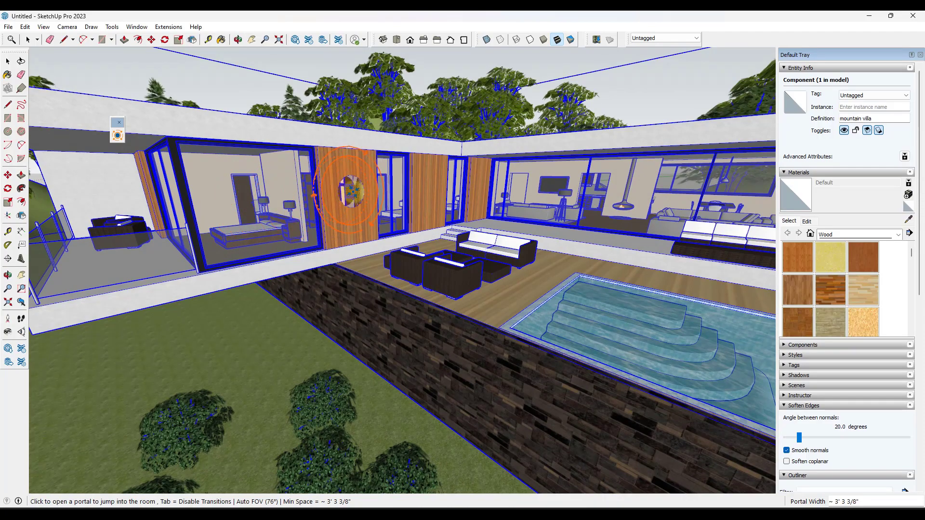
Orbit toward the wood-clad wall and teleport through it into the hallway.
scroll(347, 200, up, 3)
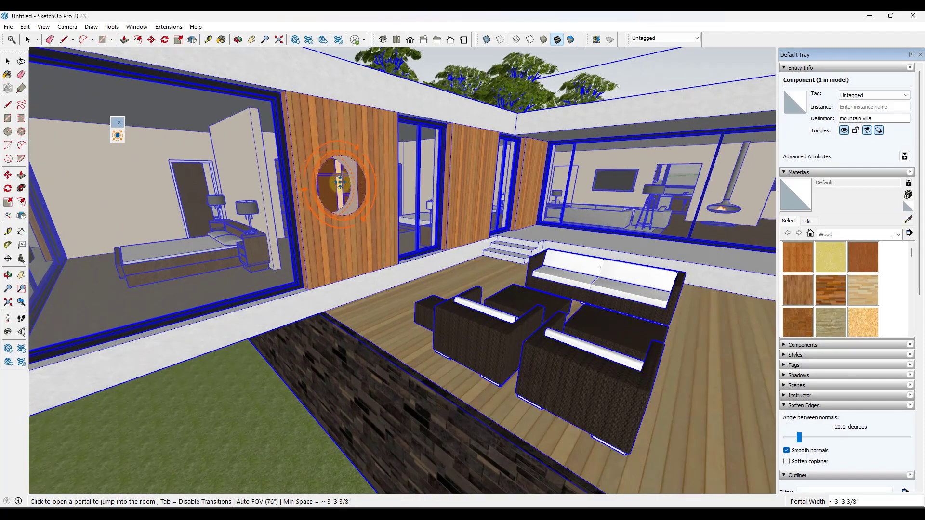
scroll(339, 184, up, 2)
middle_drag(341, 186, 304, 200)
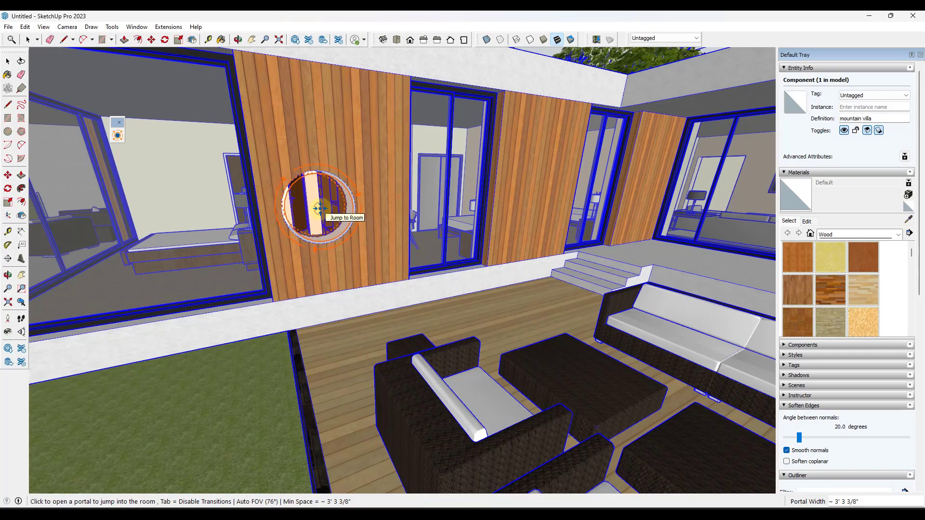
click(319, 208)
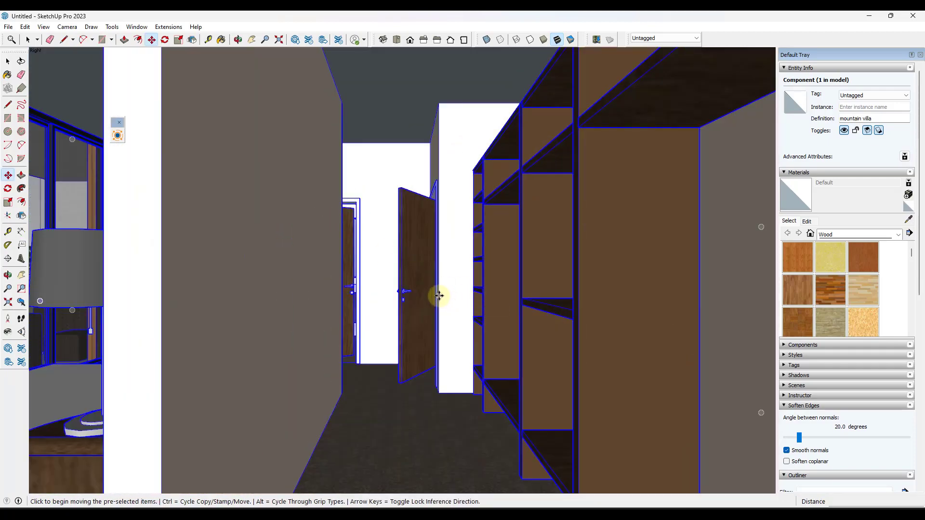
click(118, 136)
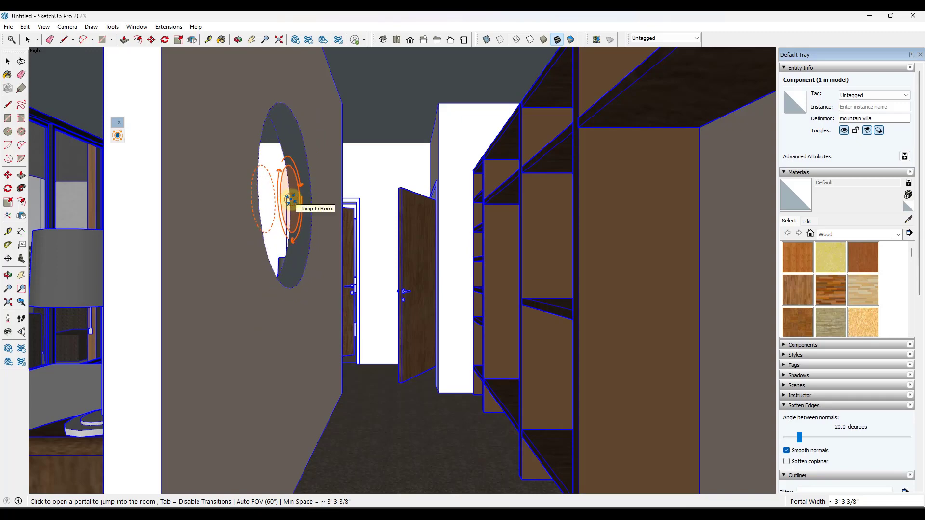
Teleport into the room, turn toward the lamp and door, then jump into the bathroom.
click(290, 199)
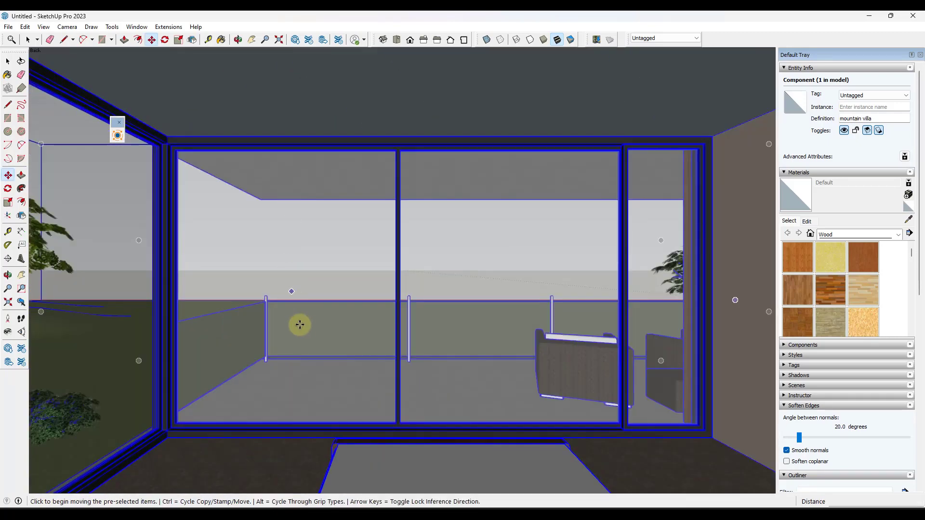
click(8, 332)
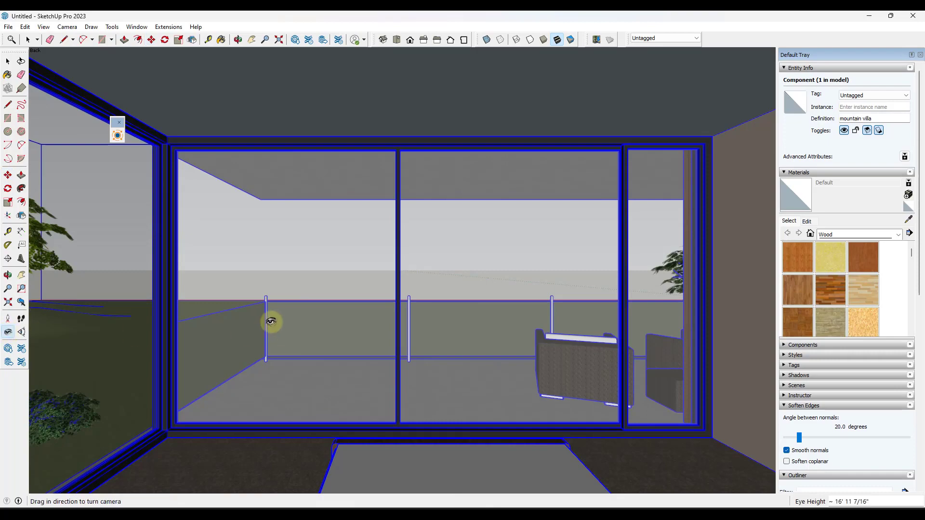
drag(272, 322, 121, 253)
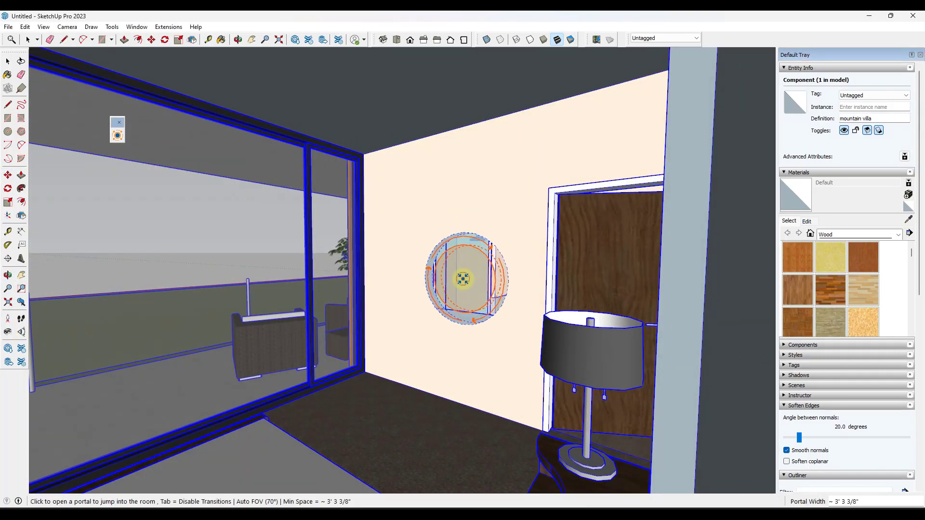
click(464, 270)
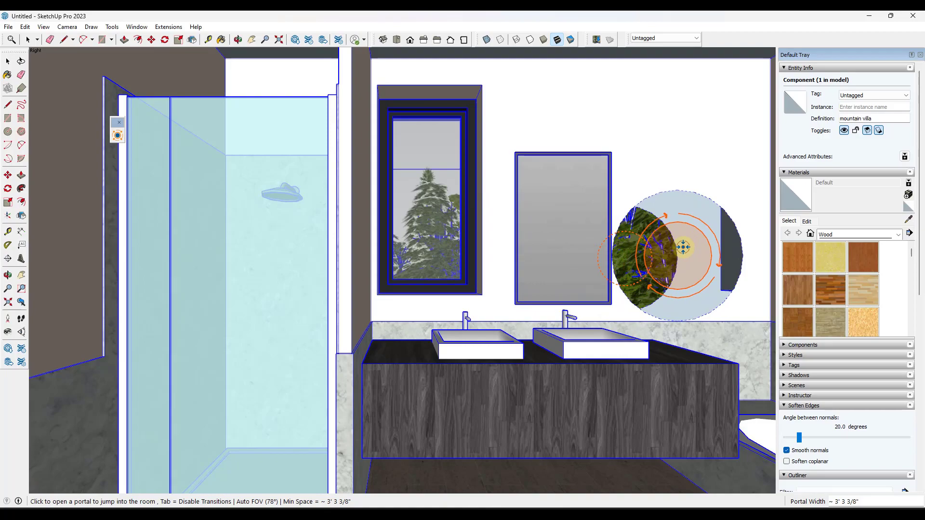
Portal beside the mirror into the neighbouring bathroom, then through the next room into the sauna.
click(569, 237)
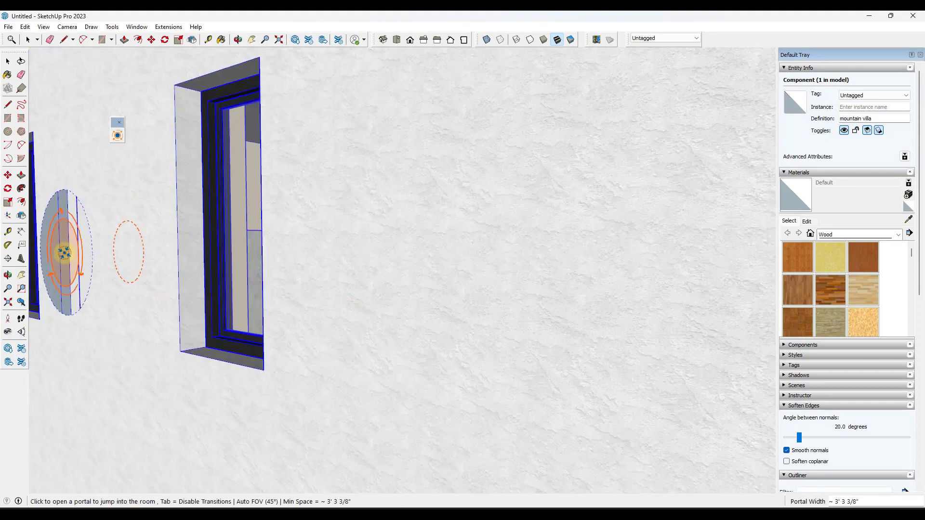
click(66, 246)
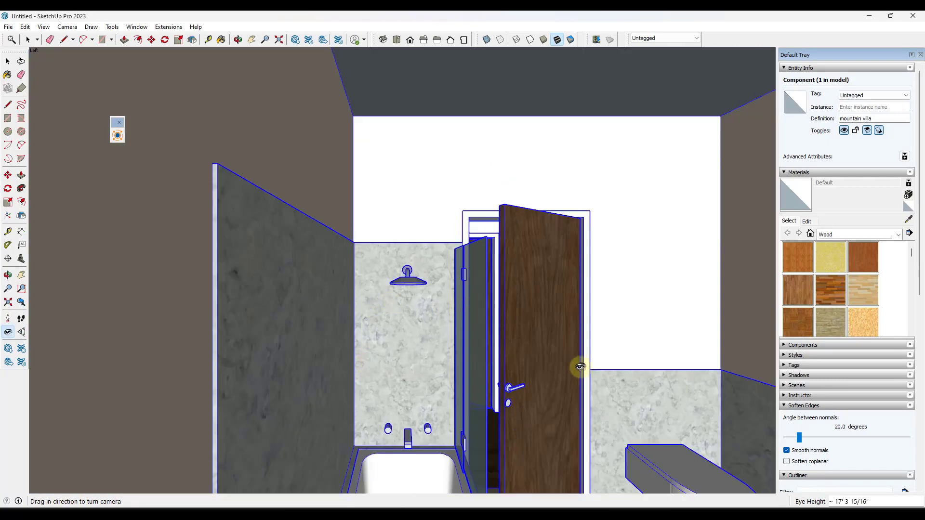
shift+middle_drag(571, 366, 507, 297)
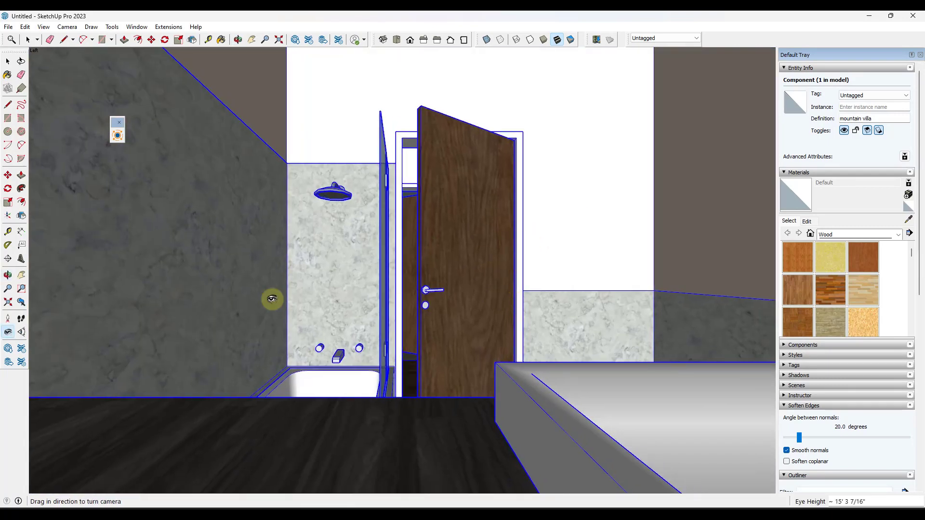
click(118, 136)
click(206, 269)
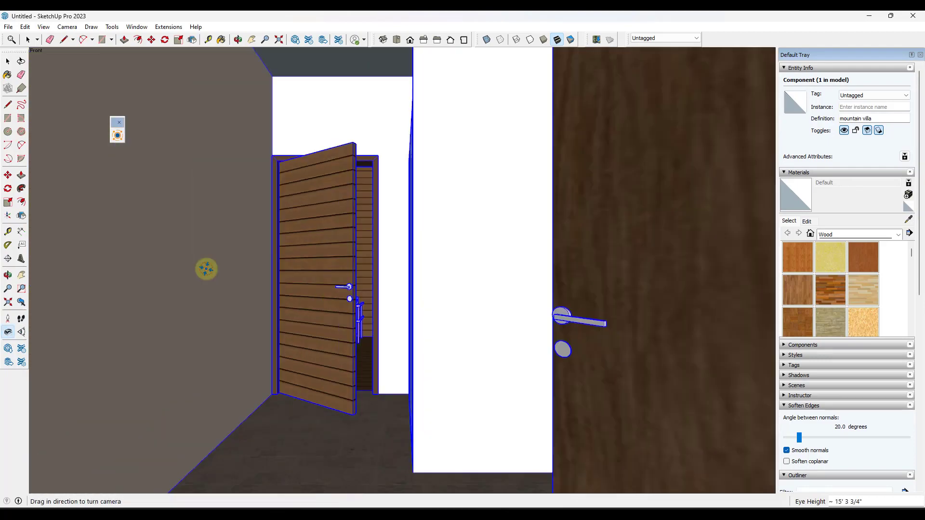
click(328, 294)
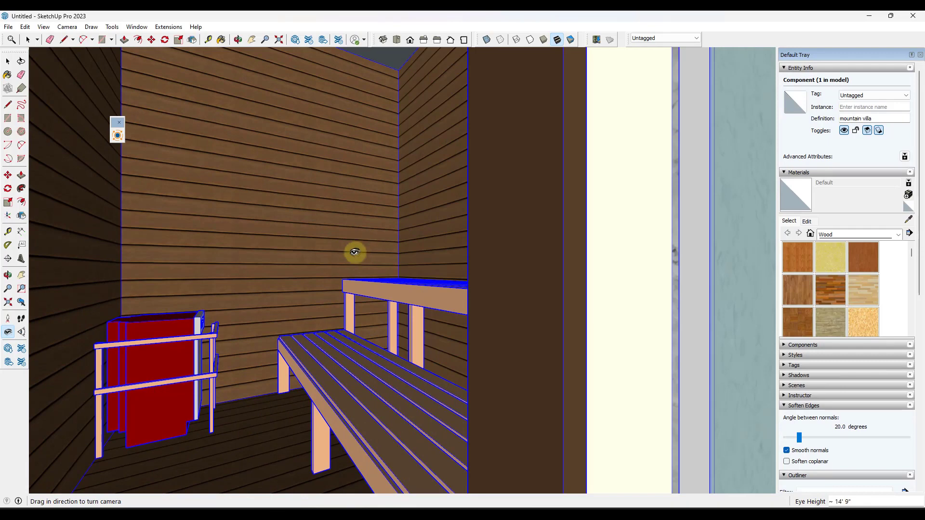
click(9, 289)
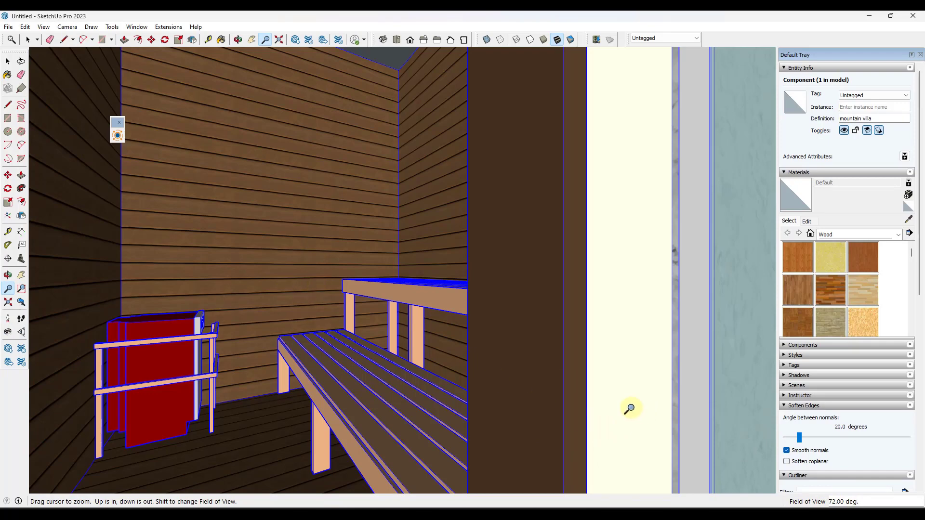
Turn off portal transitions with Tab and jump instantly into the bedroom.
click(117, 137)
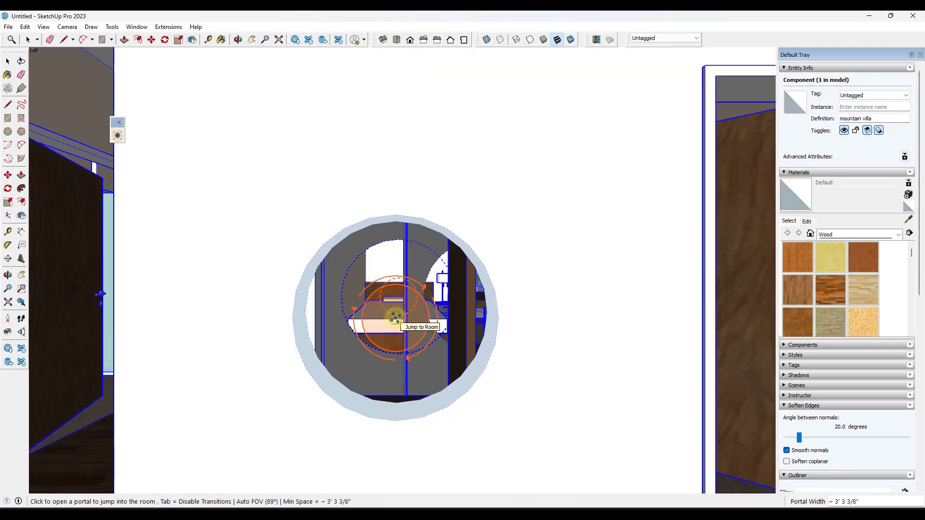
key(Tab)
click(399, 318)
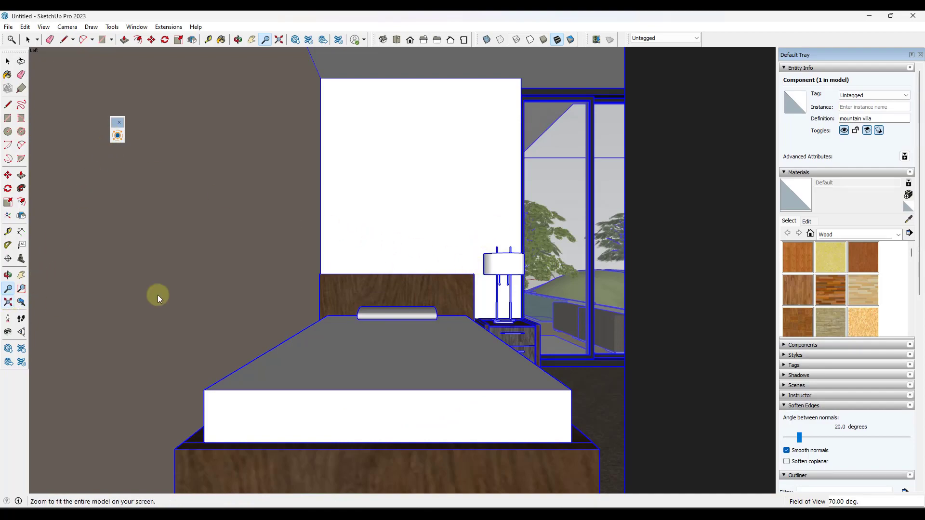
Zoom extents with Shift+Z and orbit above the villa to see its roof and pool.
key(shift+z)
middle_drag(159, 299, 165, 368)
scroll(482, 275, up, 5)
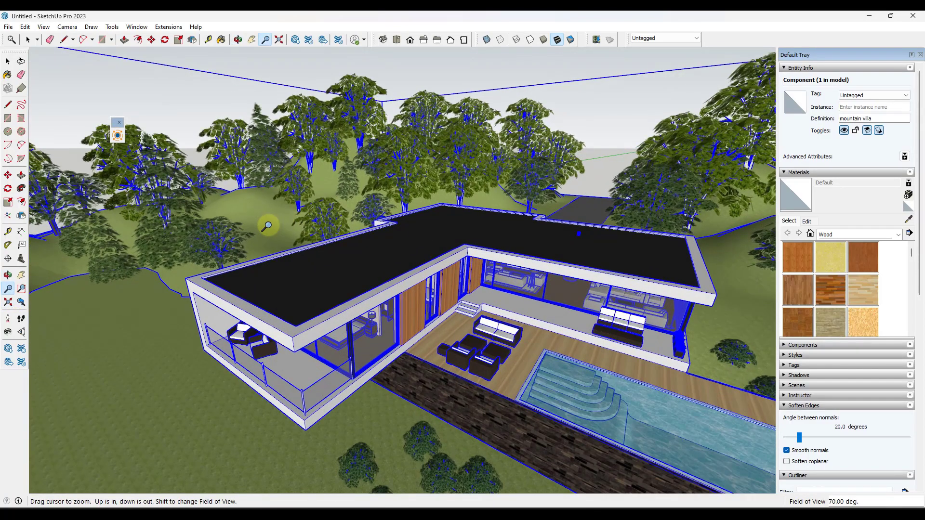
click(117, 136)
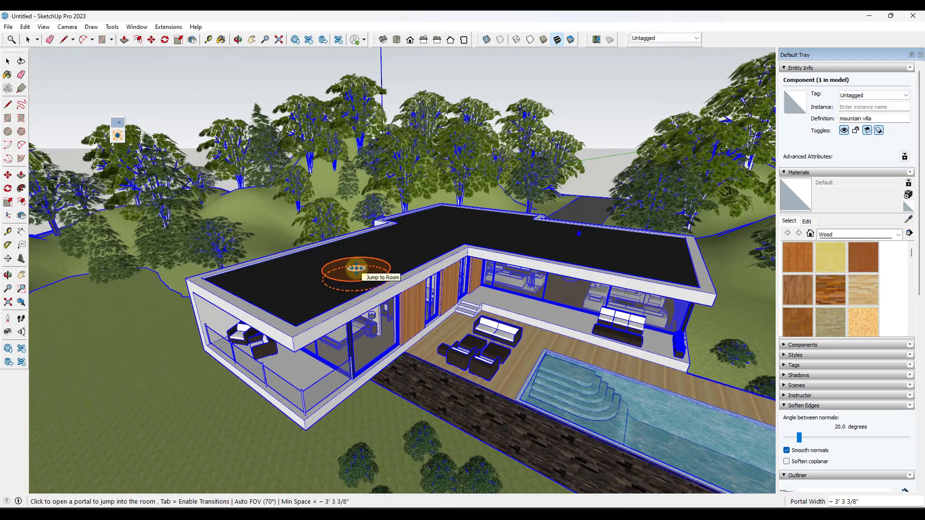
Drop through the roof into the living room, then through its wall into the garage facing its doors.
click(355, 268)
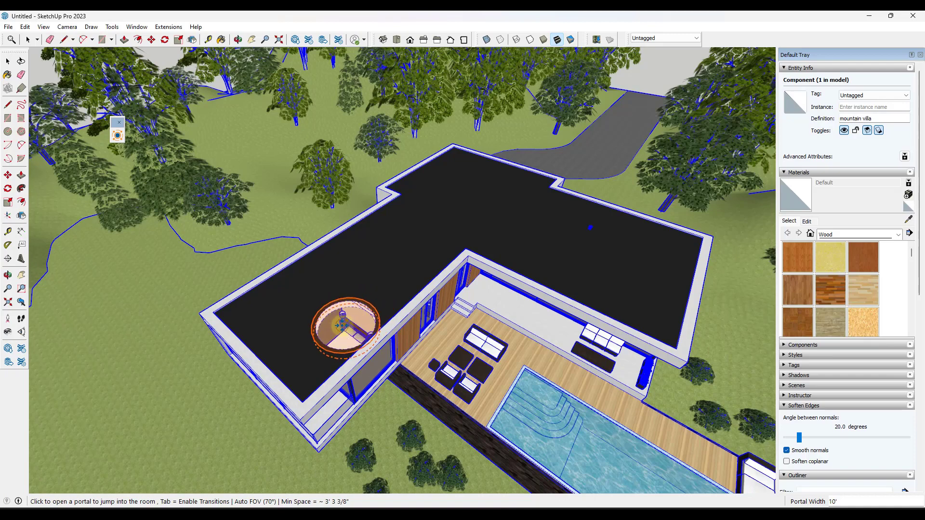
click(561, 256)
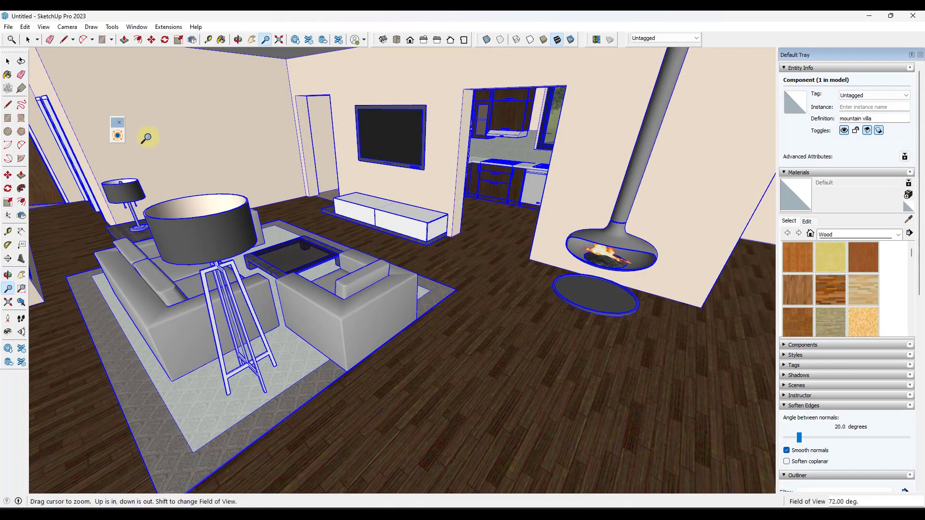
click(117, 135)
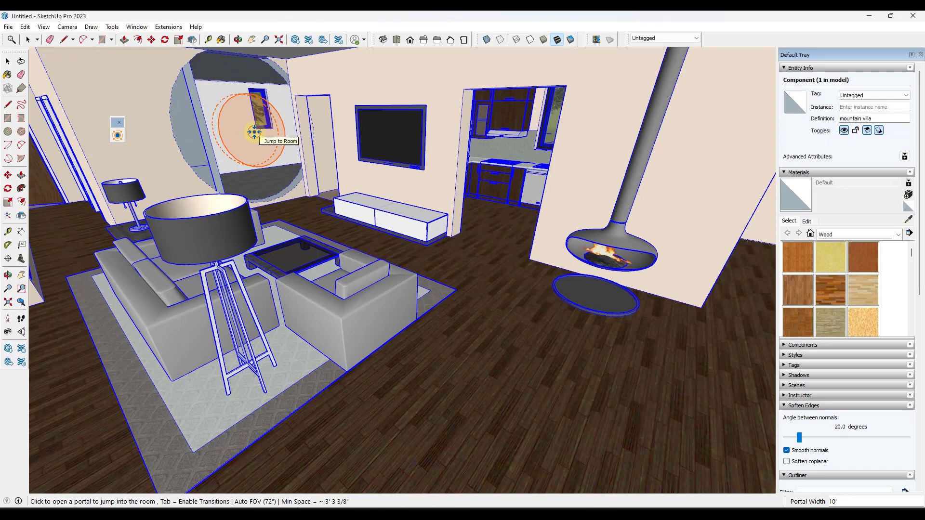
click(256, 132)
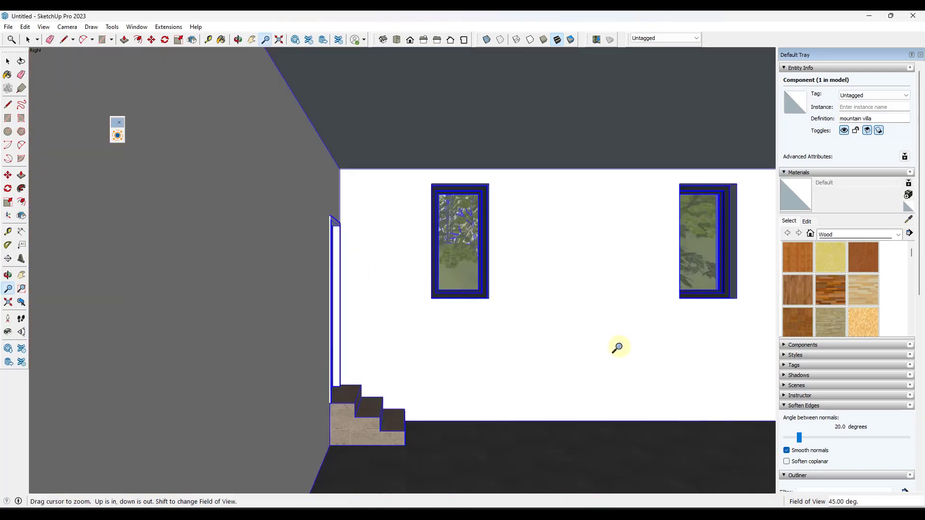
click(8, 332)
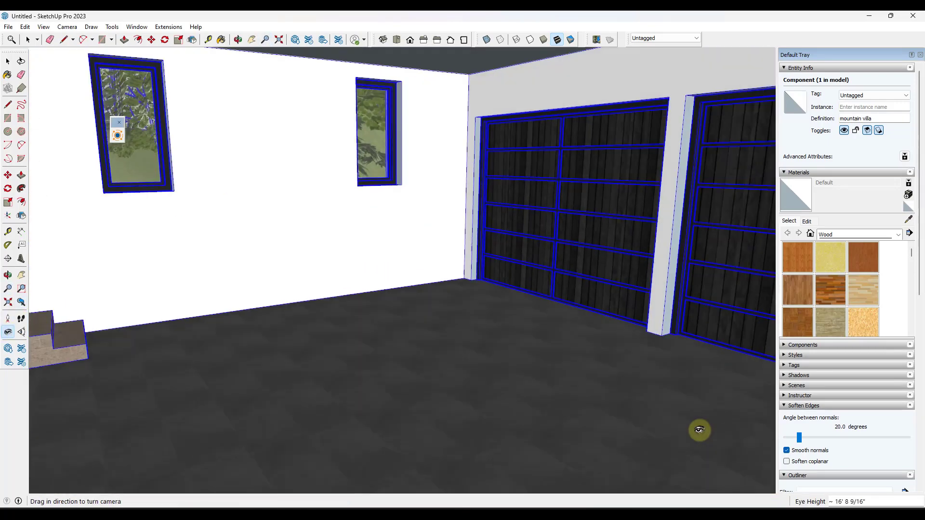